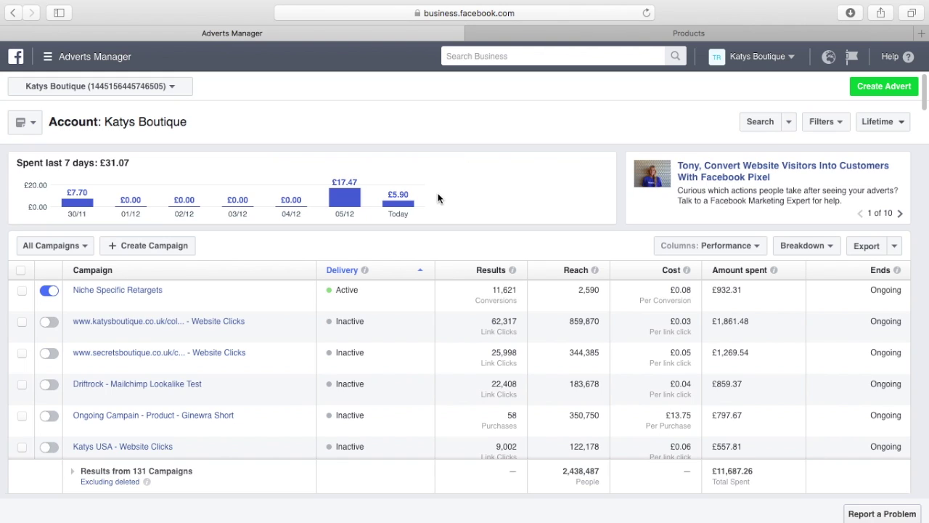
Open the Niche Specific Retargets campaign and bring up its Nightdress advert set for editing
left_click(305, 289)
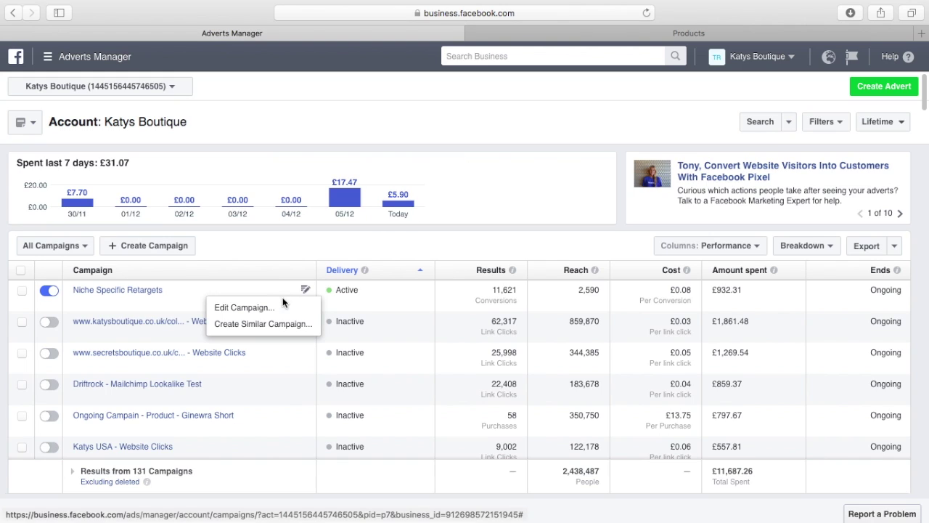
left_click(130, 292)
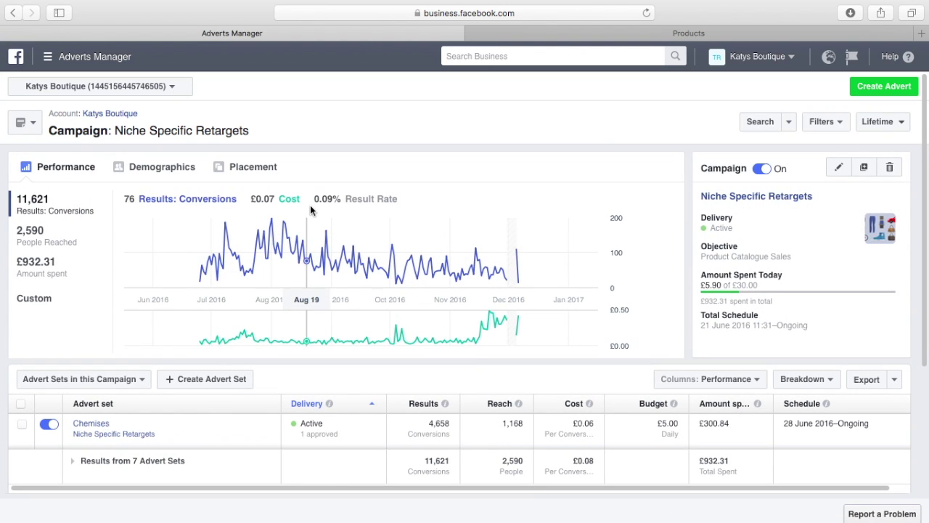
scroll(368, 241, "down", 5)
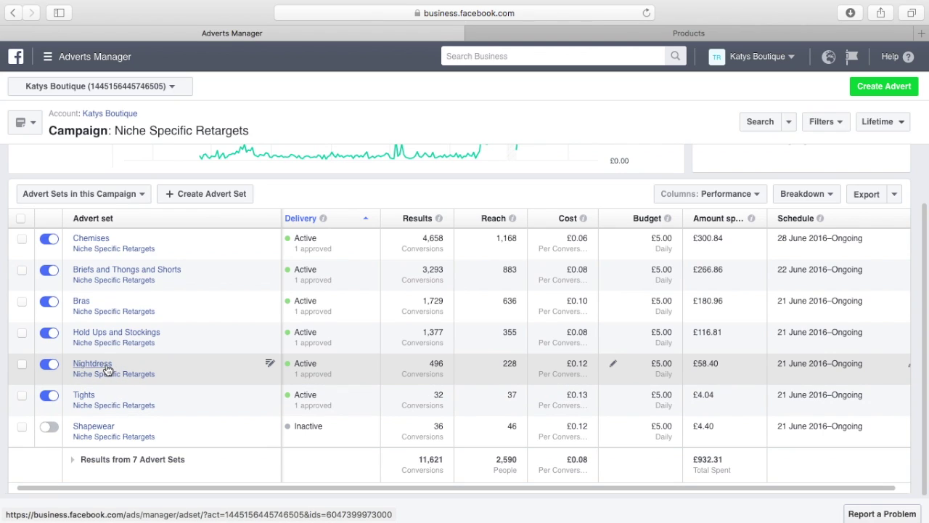
left_click(268, 364)
left_click(268, 364)
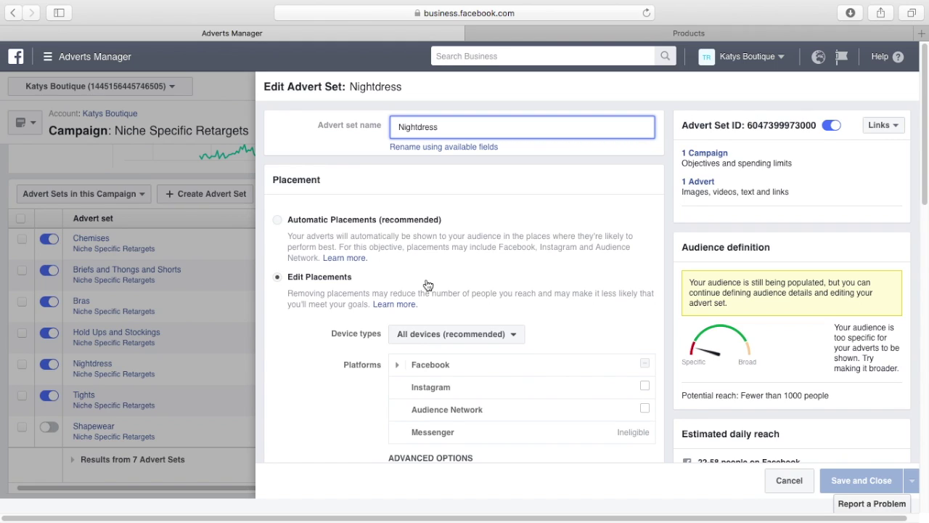
Examine the Nightdress advert set's placement options, platforms and promoted product set
scroll(428, 285, "down", 3)
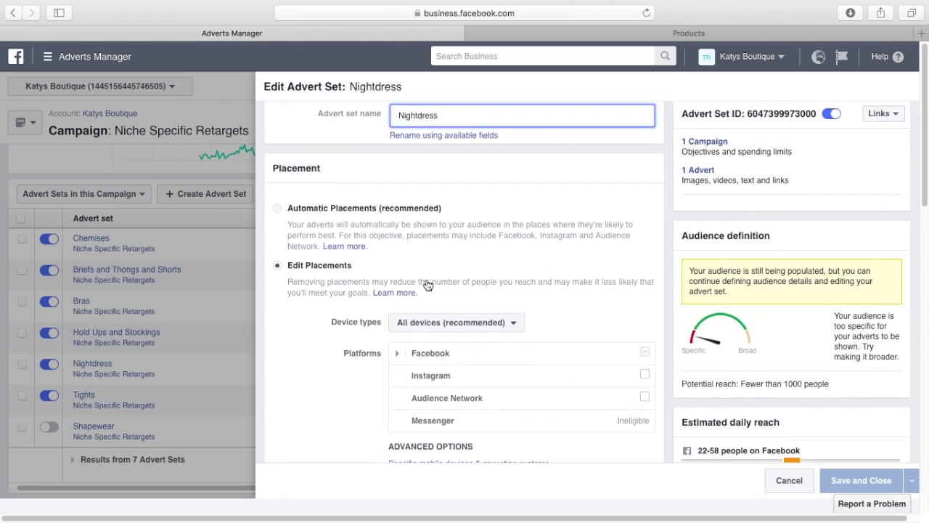
scroll(428, 284, "up", 2)
scroll(428, 285, "down", 5)
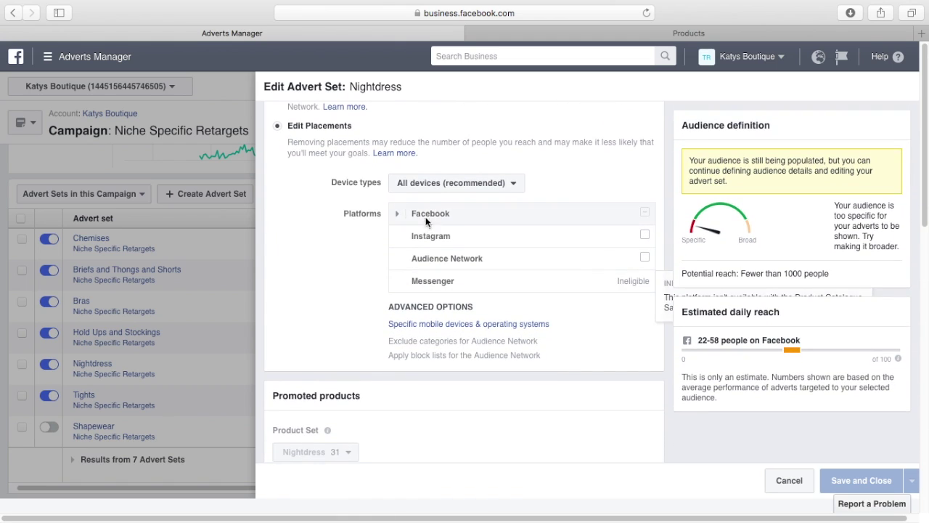
scroll(407, 207, "up", 2)
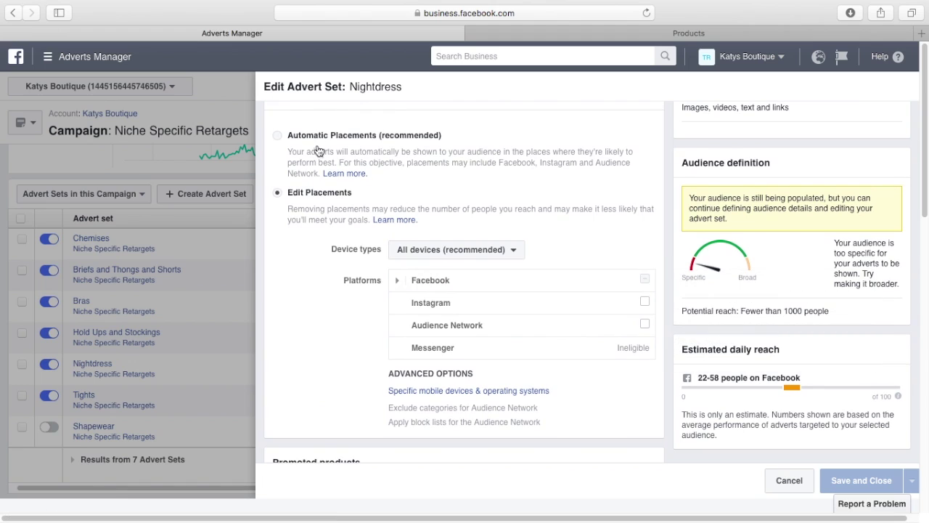
scroll(319, 209, "down", 1)
scroll(319, 209, "down", 2)
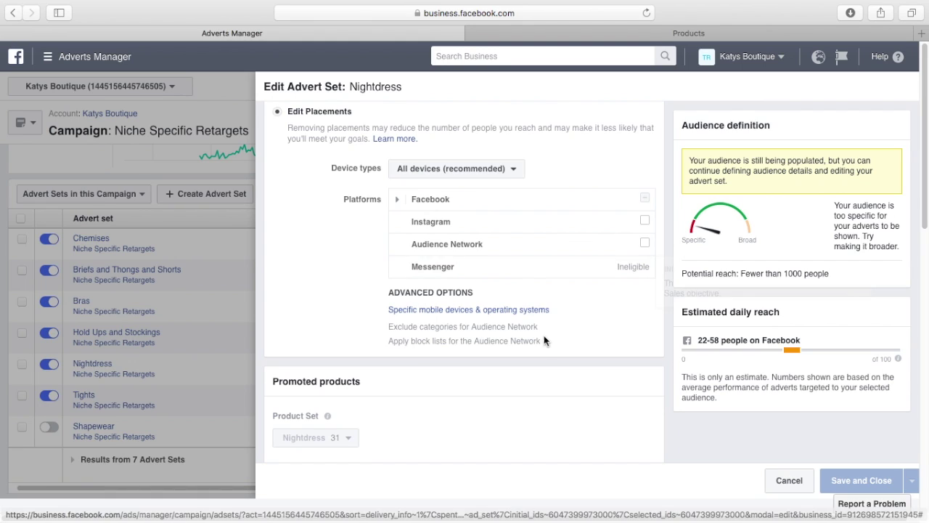
scroll(565, 395, "down", 1)
scroll(565, 395, "down", 2)
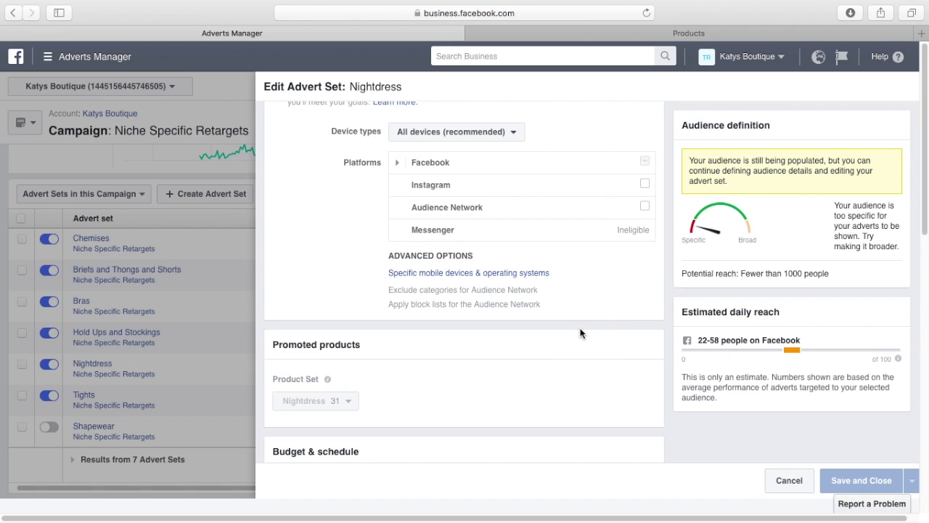
scroll(579, 333, "down", 1)
scroll(580, 333, "up", 3)
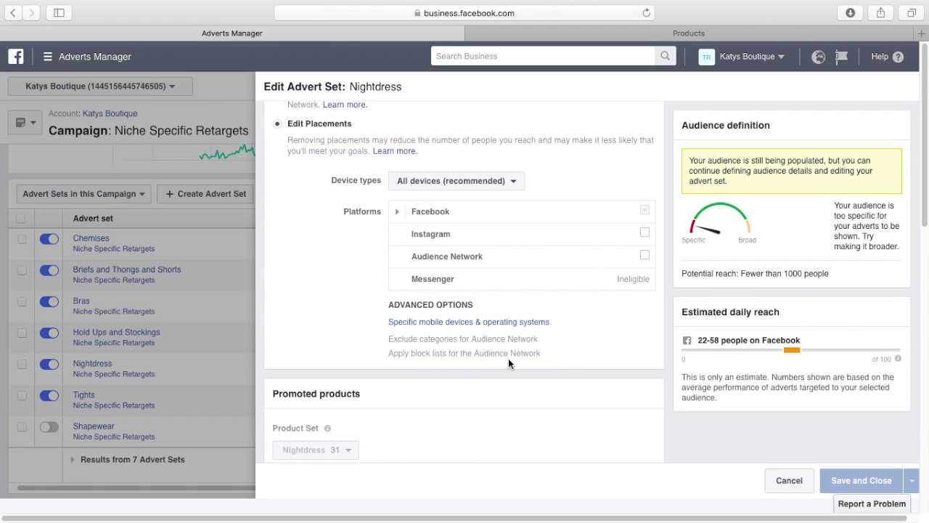
scroll(520, 371, "down", 3)
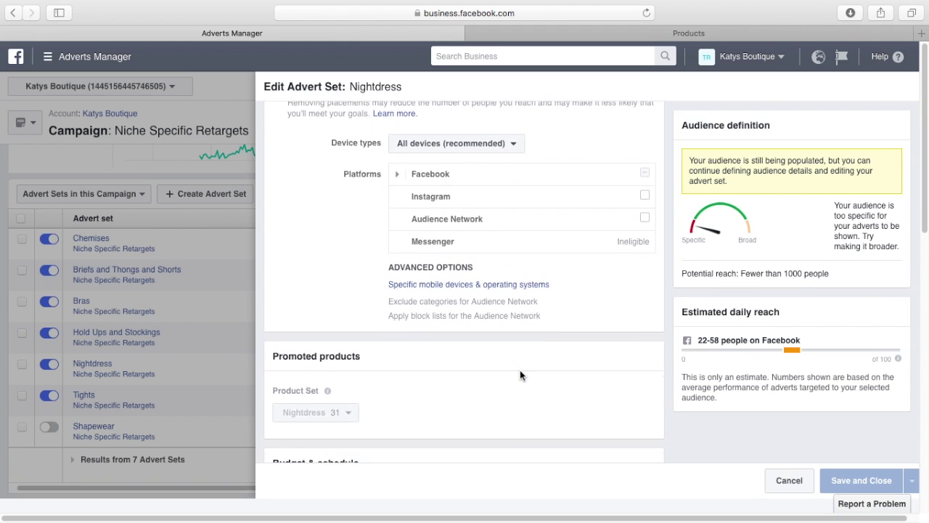
scroll(519, 372, "down", 3)
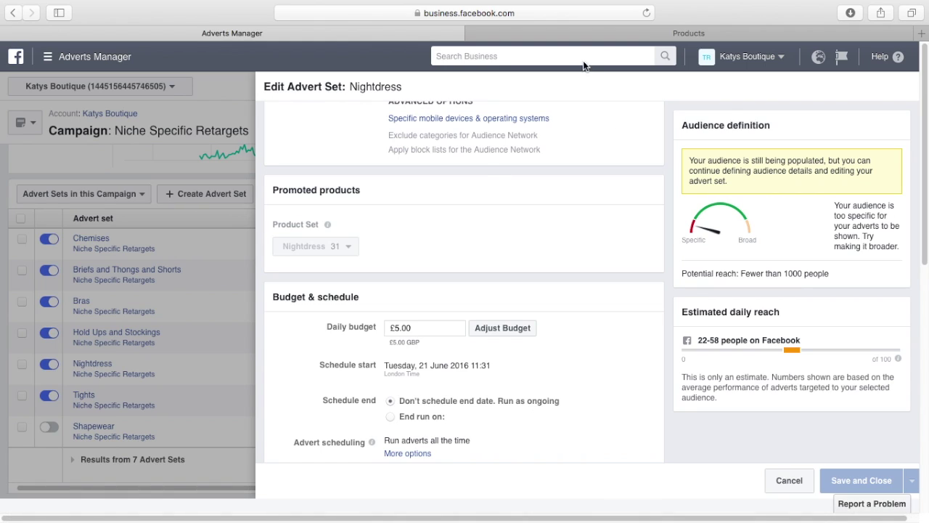
Switch to the product catalogue's product sets and inspect the filter rule of Nightwear - All Products
left_click(616, 37)
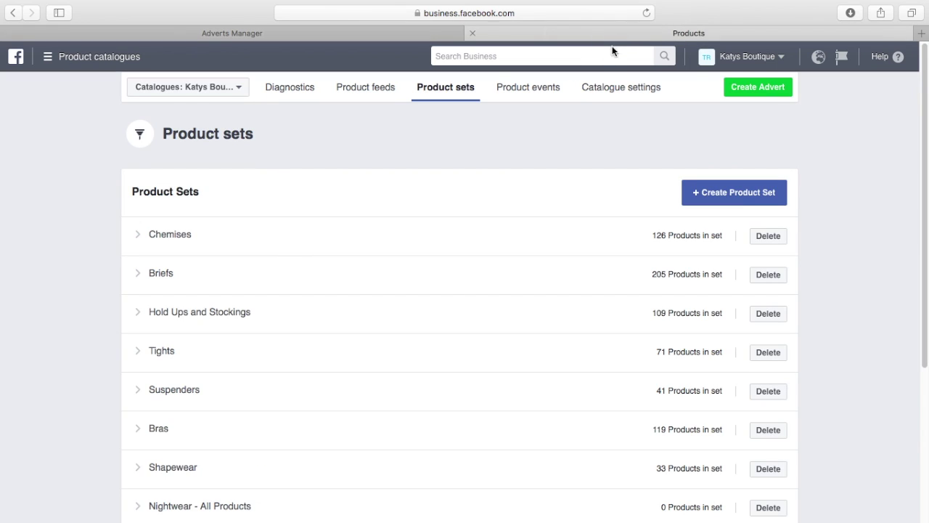
scroll(412, 247, "down", 5)
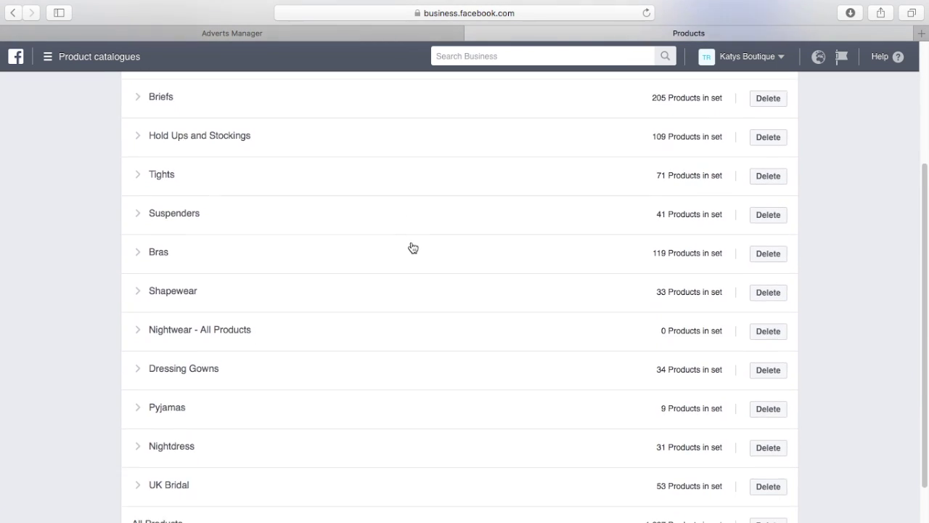
scroll(412, 248, "up", 5)
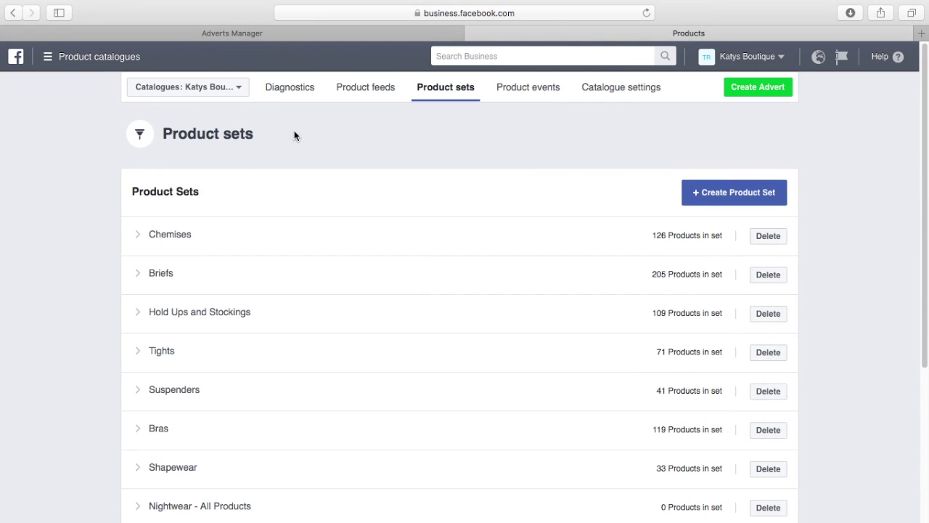
scroll(374, 226, "down", 6)
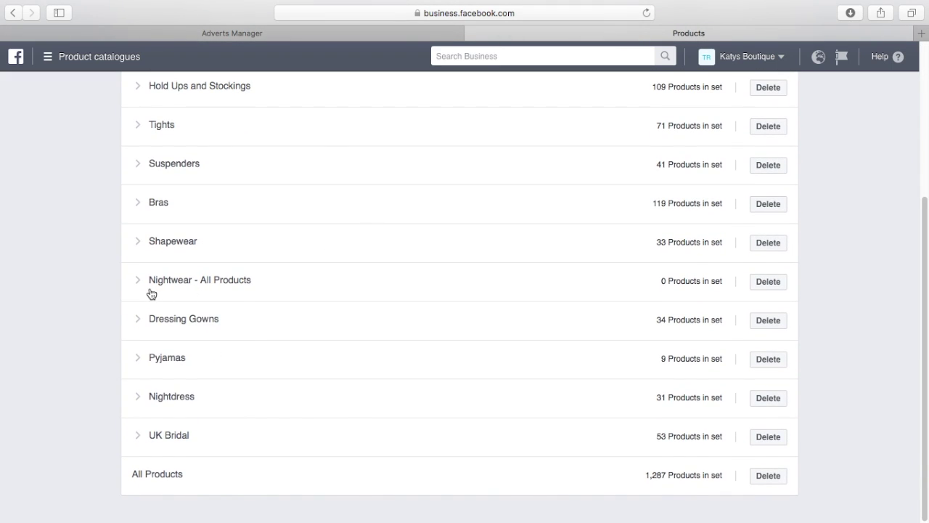
left_click(139, 283)
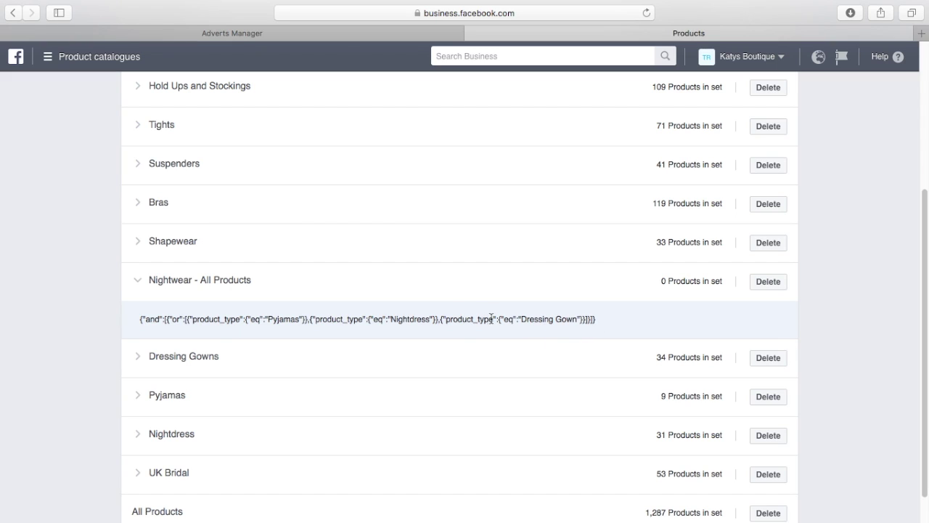
left_click(139, 283)
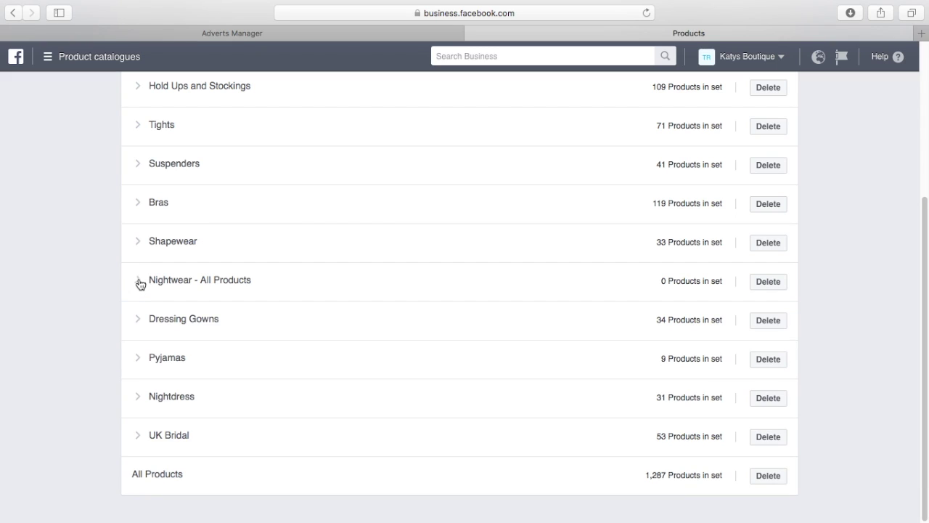
Review the product counts of the sets and inspect the filter rule of the Chemises set
scroll(295, 324, "up", 5)
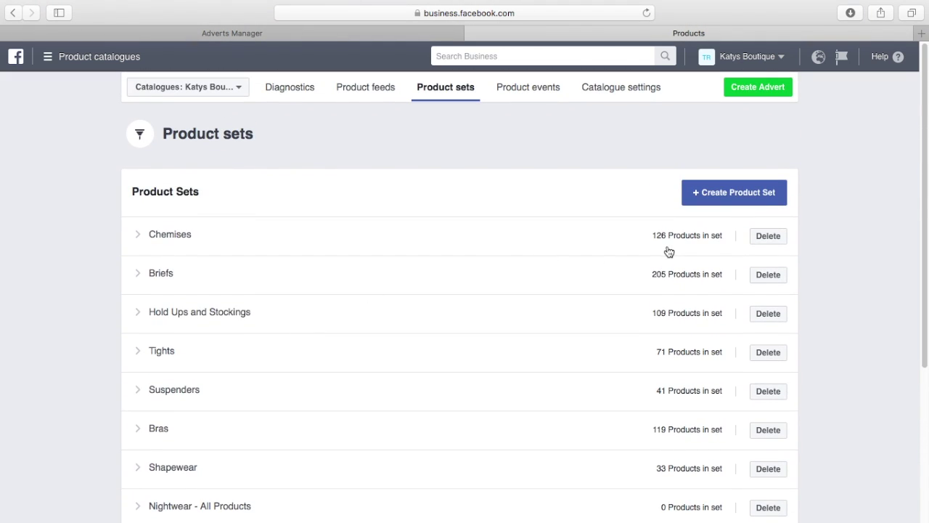
scroll(651, 253, "down", 1)
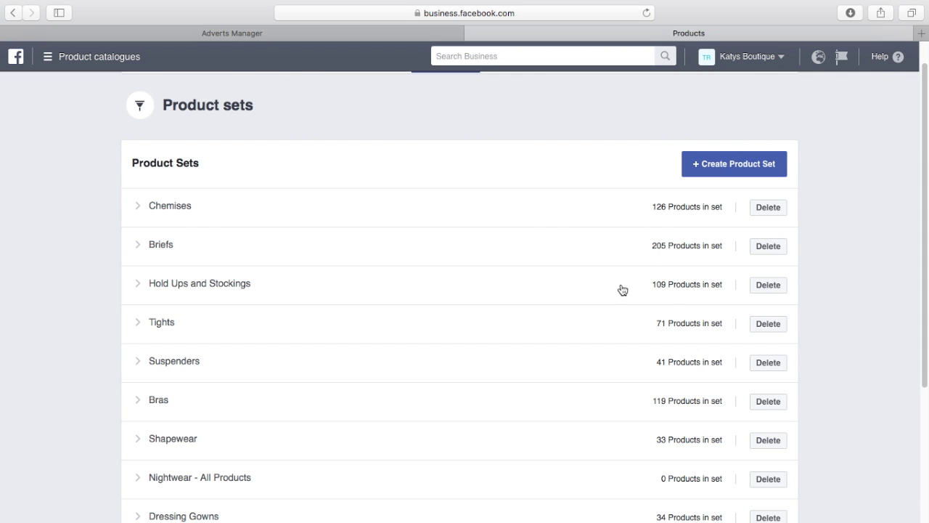
scroll(664, 300, "down", 1)
scroll(664, 300, "up", 2)
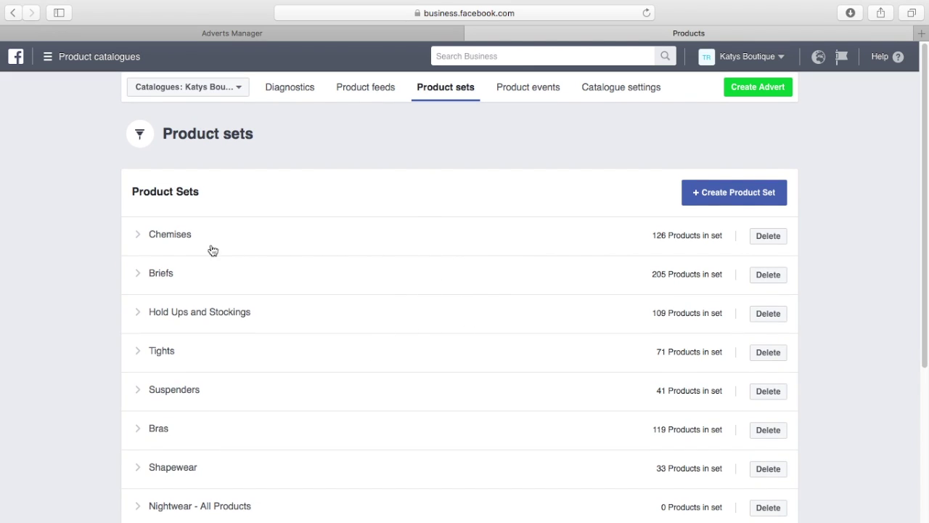
left_click(138, 236)
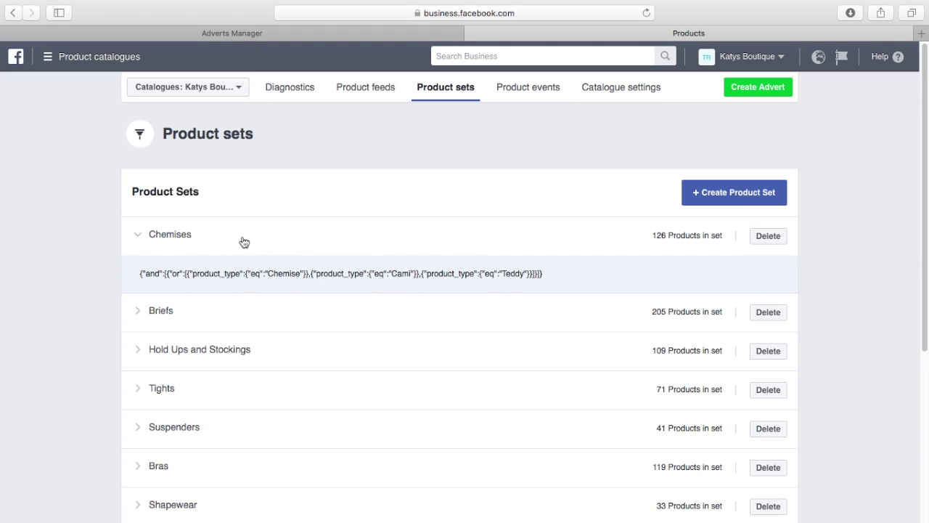
left_click(140, 236)
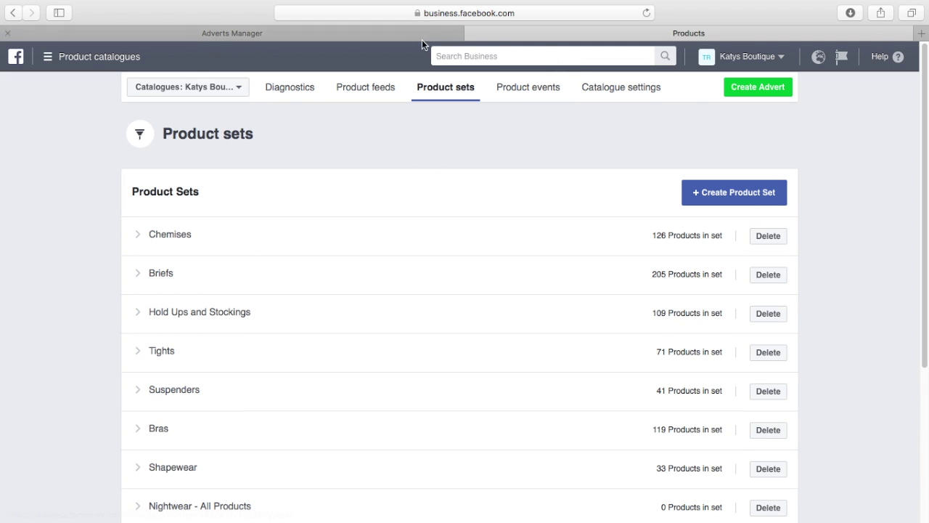
Return to the Nightdress advert set in Adverts Manager and review its promoted products, budget and schedule
left_click(388, 35)
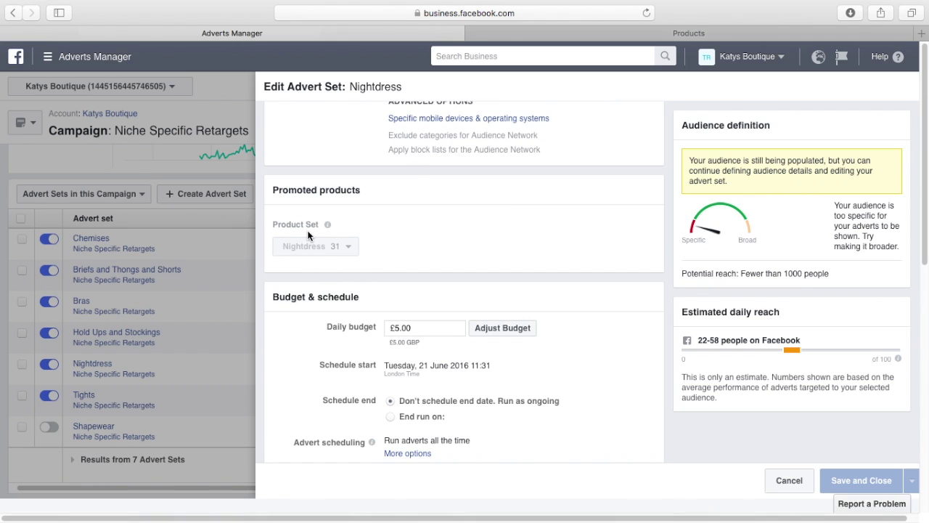
mouse_move(307, 248)
scroll(466, 234, "down", 4)
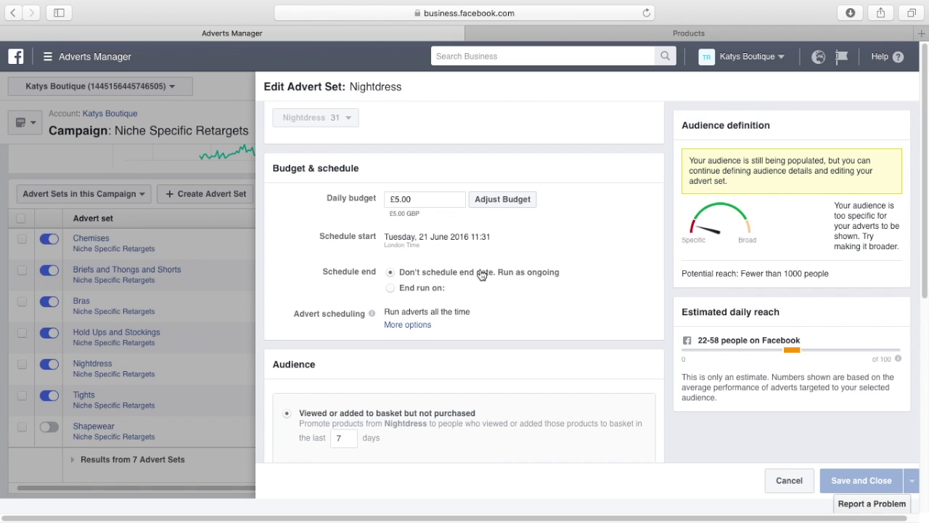
scroll(490, 288, "down", 1)
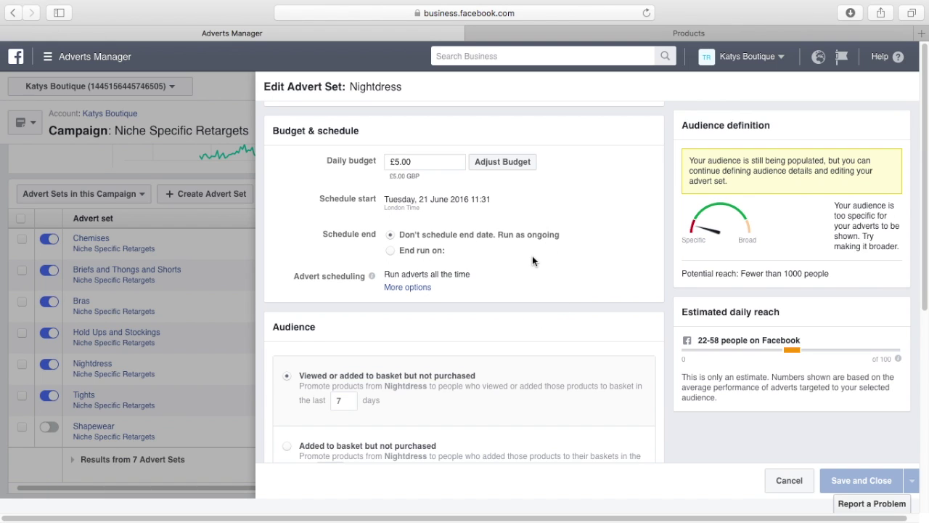
scroll(532, 261, "down", 1)
scroll(533, 261, "down", 3)
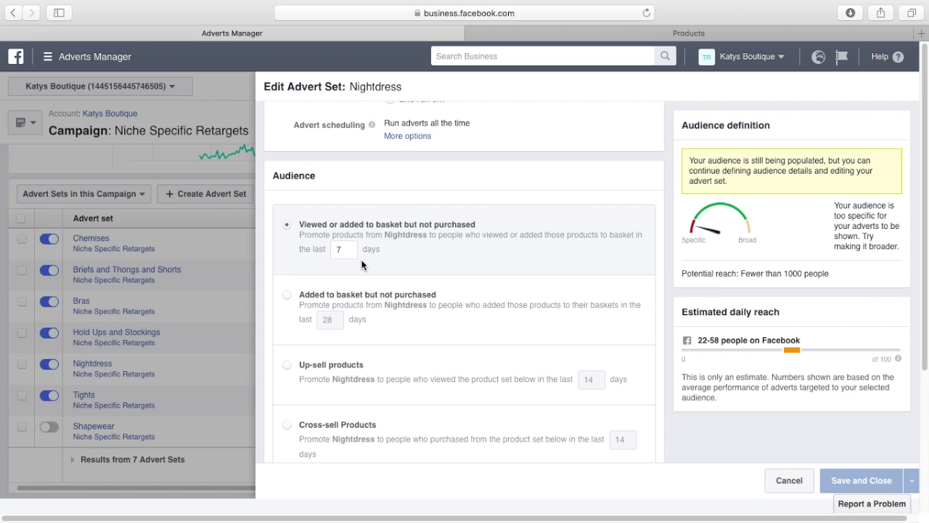
Examine the advert set's audience retargeting options and its optimisation and delivery settings
scroll(428, 290, "down", 1)
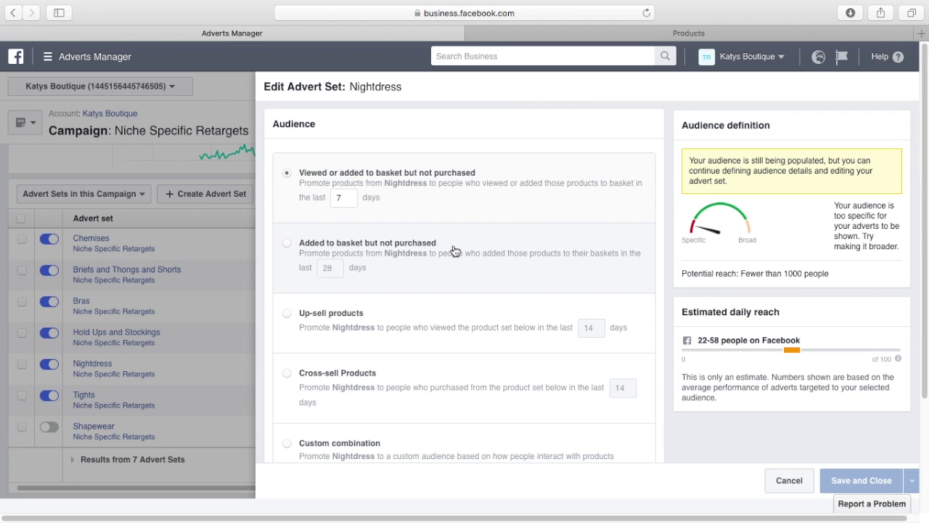
scroll(455, 251, "down", 4)
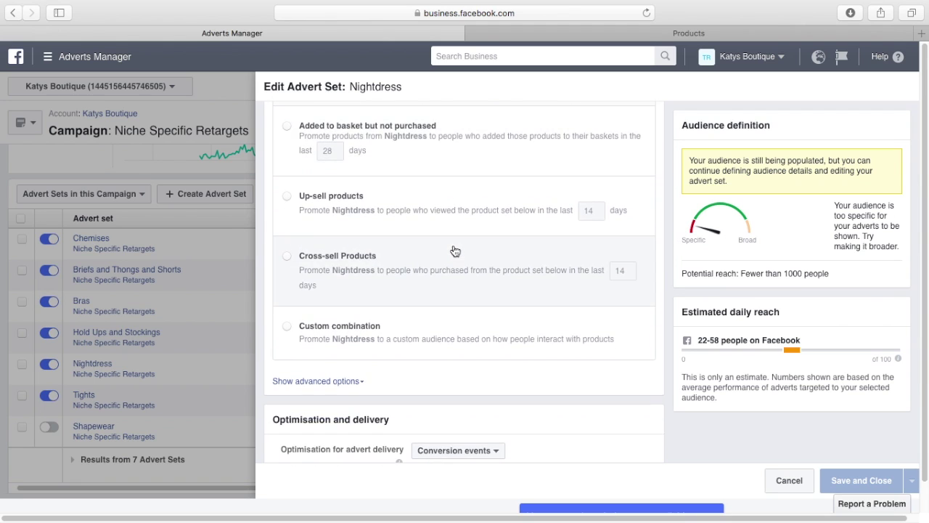
scroll(454, 251, "up", 2)
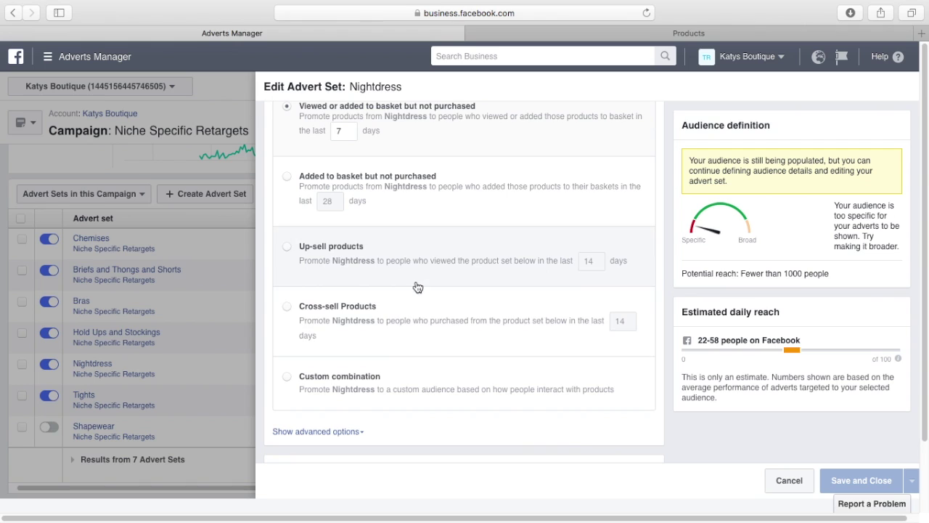
scroll(419, 295, "up", 3)
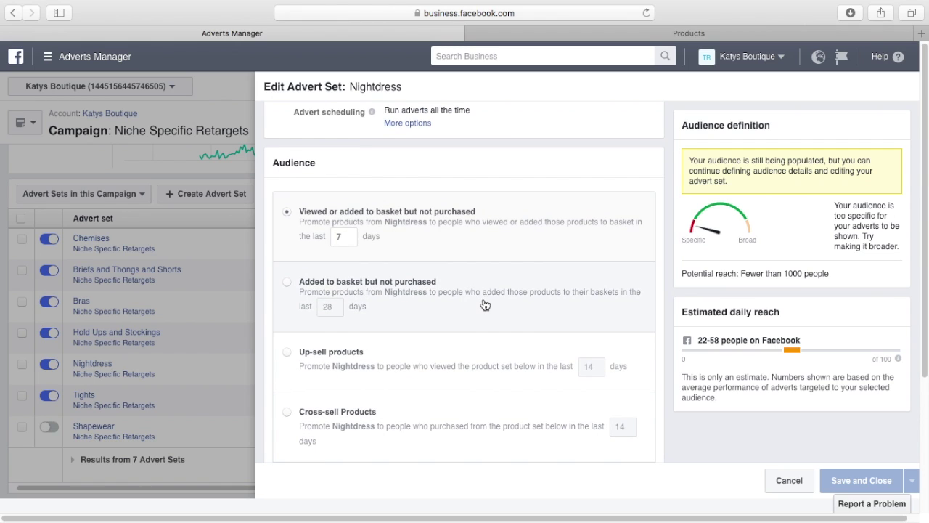
scroll(485, 305, "down", 1)
scroll(485, 305, "down", 6)
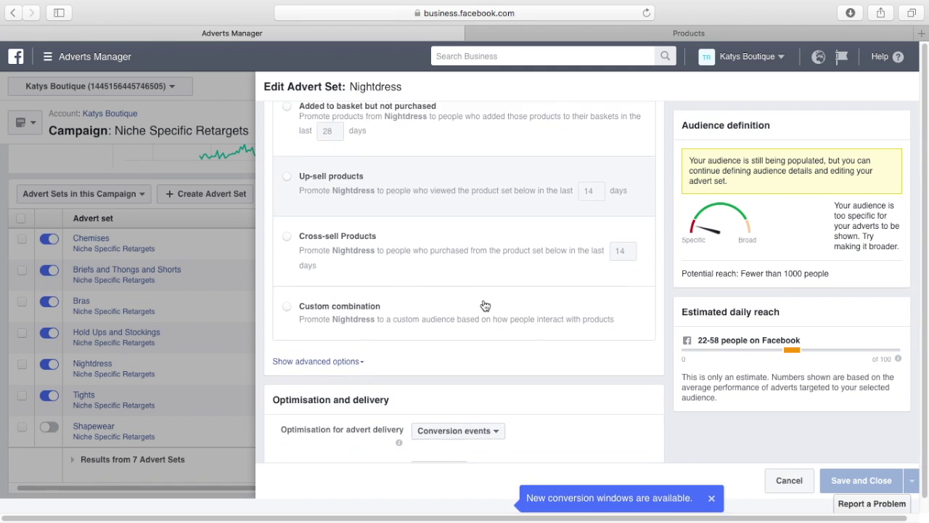
scroll(483, 304, "down", 4)
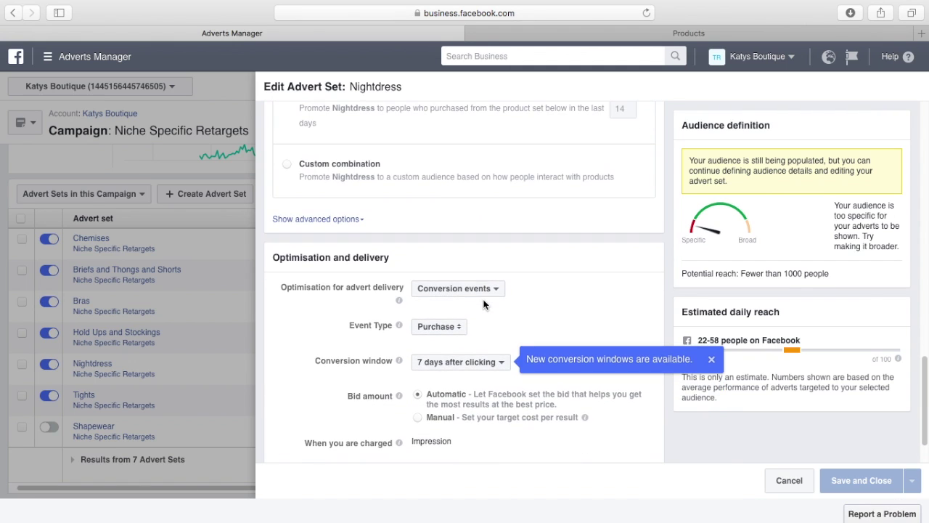
scroll(483, 304, "down", 1)
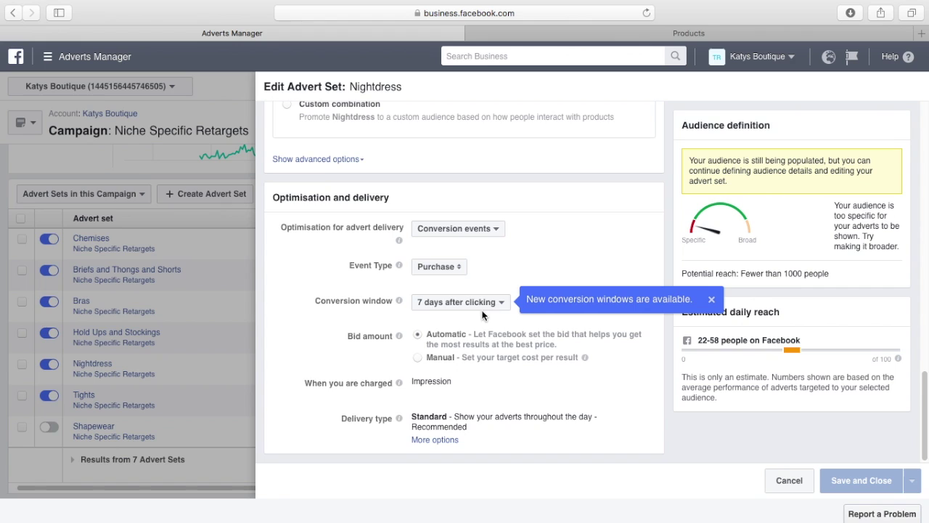
scroll(494, 305, "up", 8)
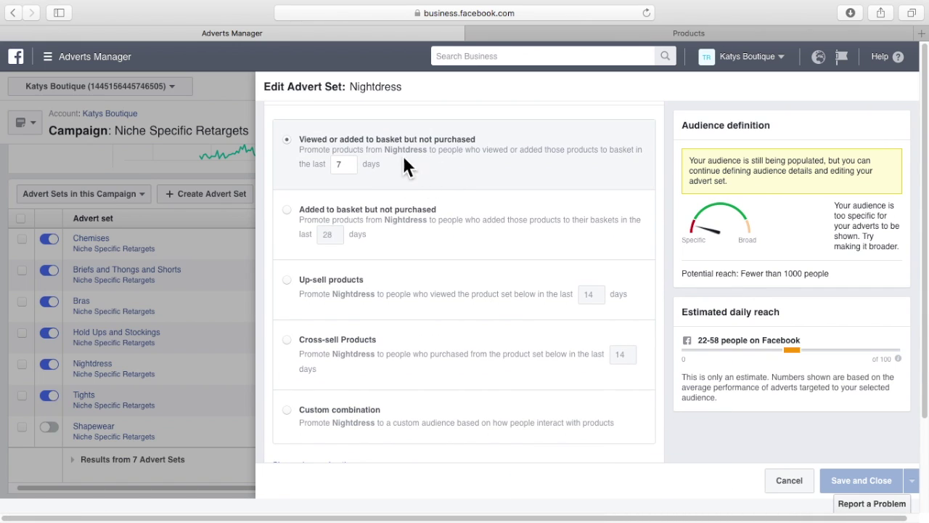
Review the Nightdress advert set's conversion event, conversion window, bid and delivery type settings, and close its editor without saving
scroll(461, 174, "down", 5)
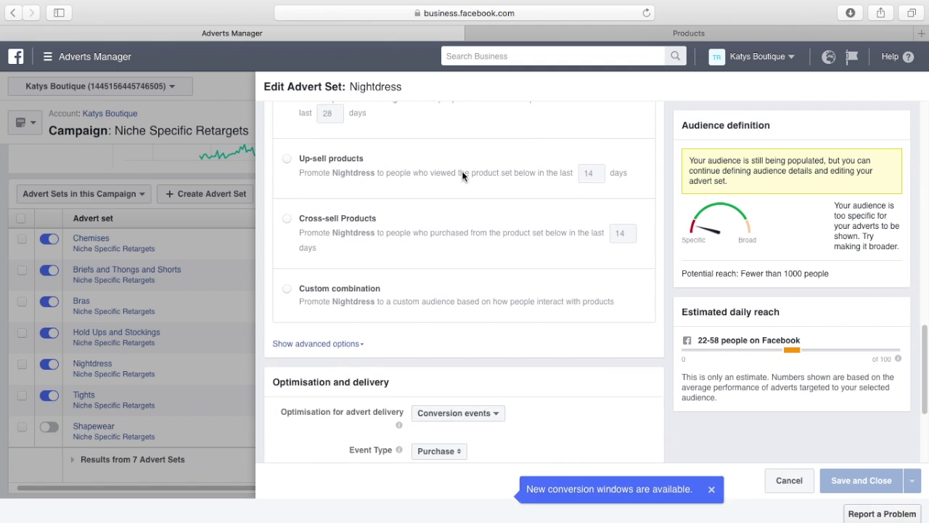
scroll(462, 175, "down", 1)
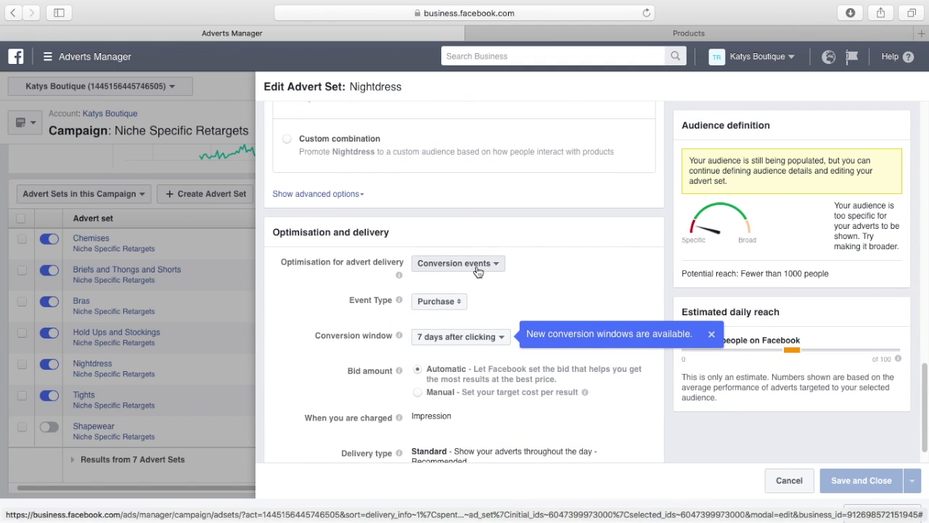
scroll(473, 265, "down", 2)
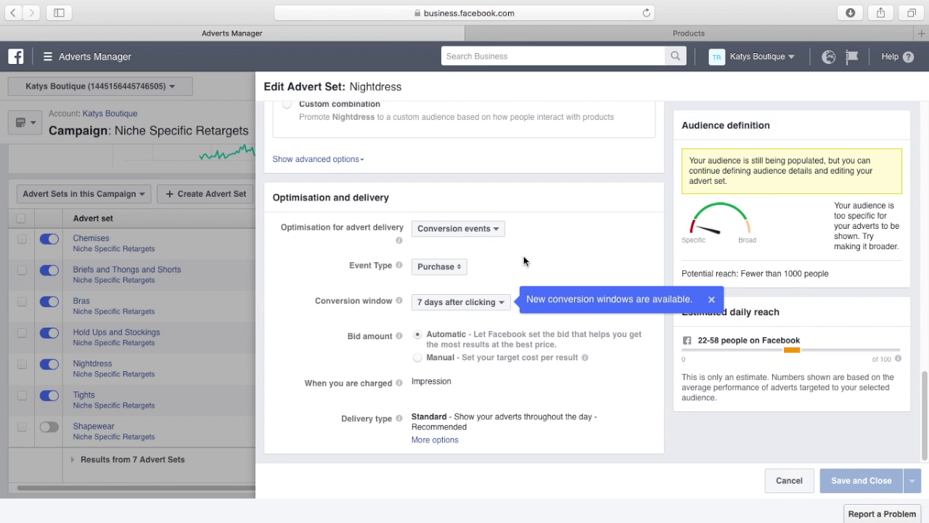
scroll(524, 260, "down", 1)
left_click(802, 484)
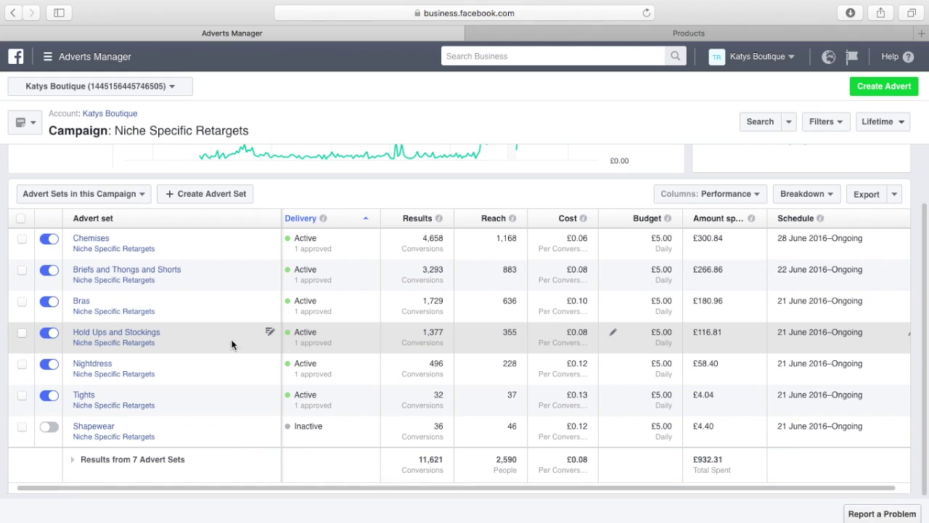
Open the Chemises advert set in the Niche Specific Retargets campaign to view its performance and adverts
left_click(269, 362)
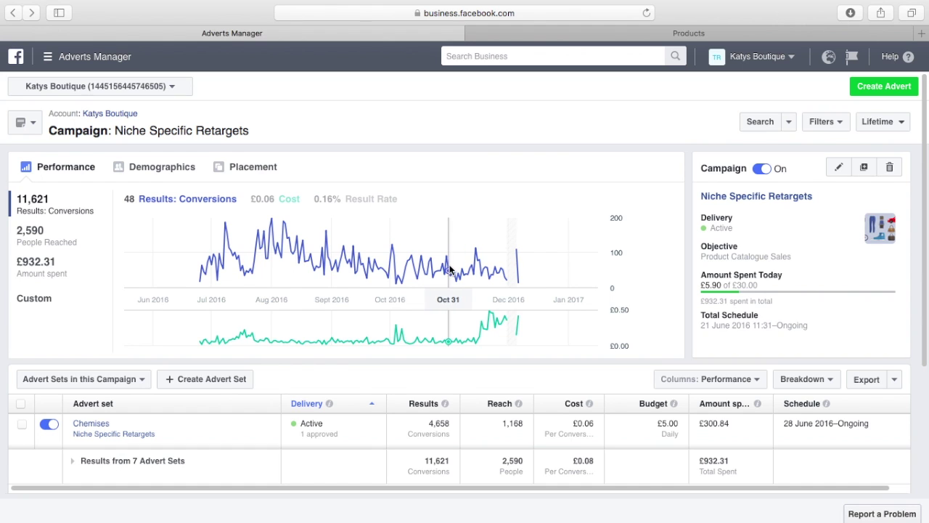
scroll(449, 276, "down", 2)
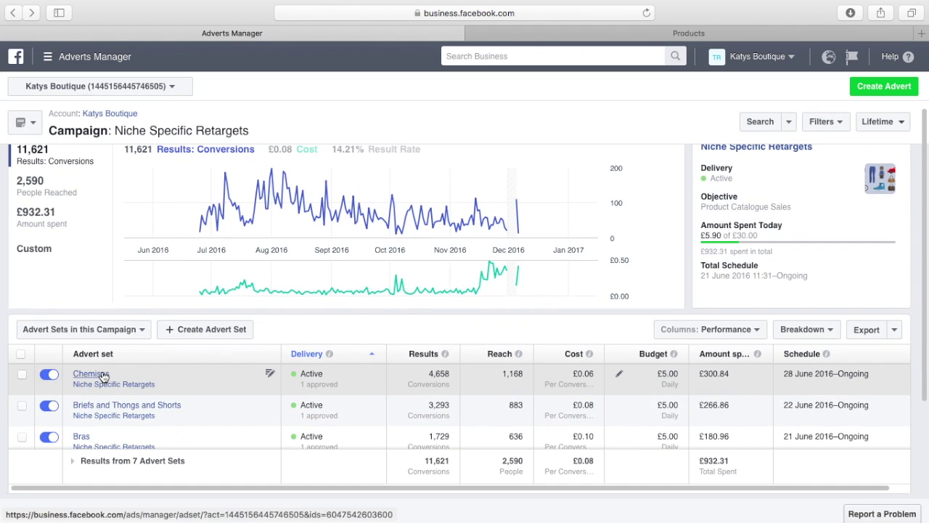
left_click(91, 374)
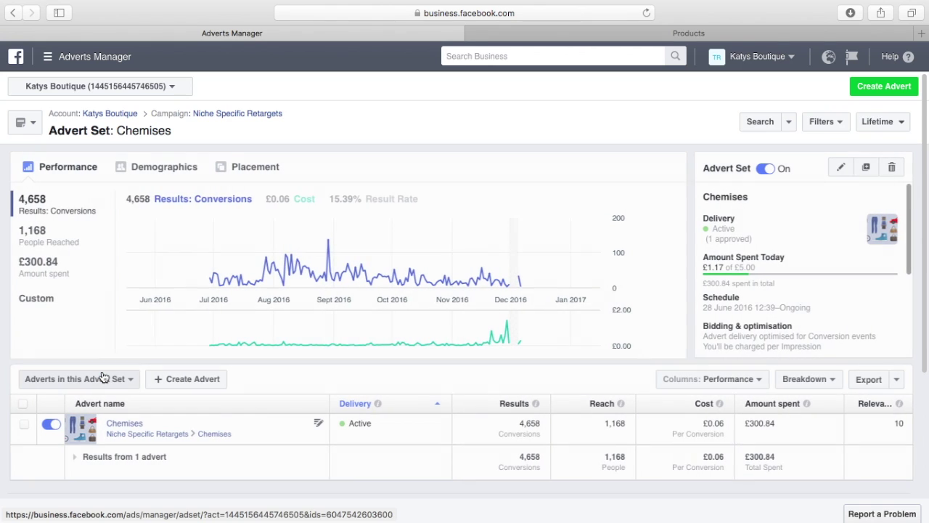